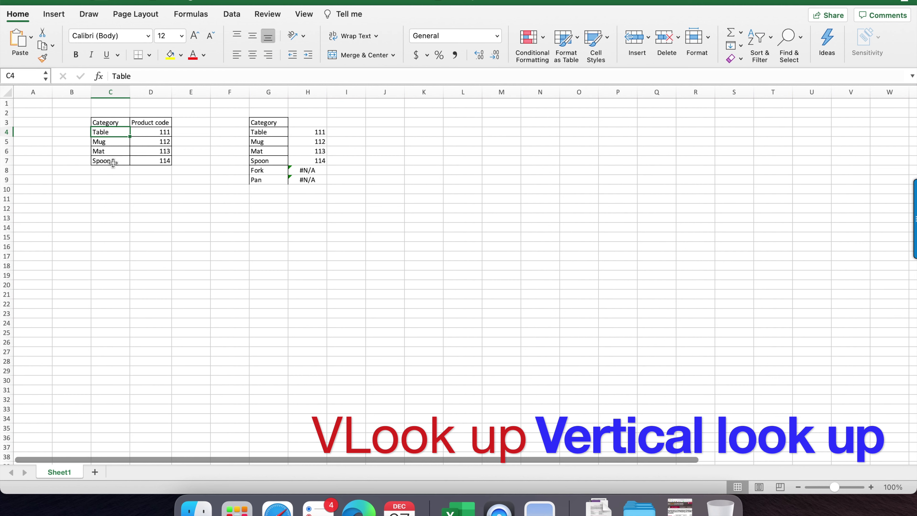
- Examine the category and product code table, the second category list, and the existing lookup formula in H4
left_click(124, 181)
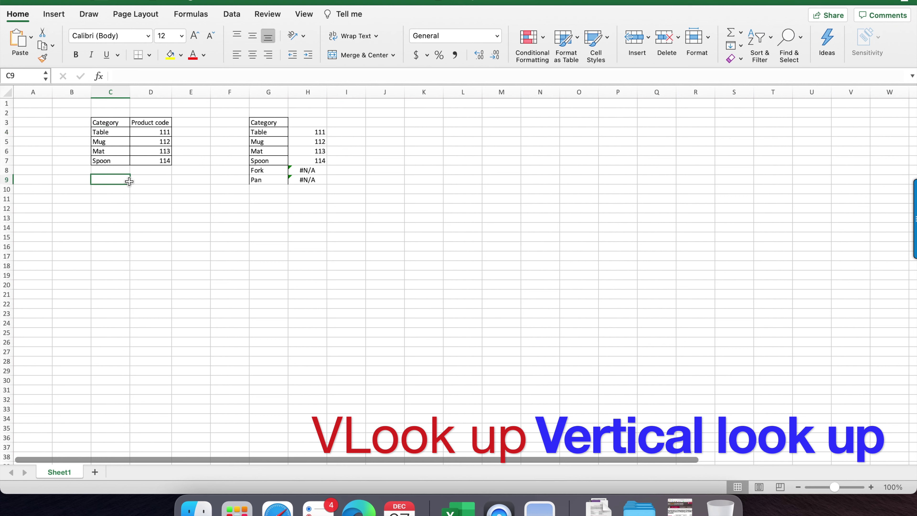
left_click(114, 126)
left_click(159, 125)
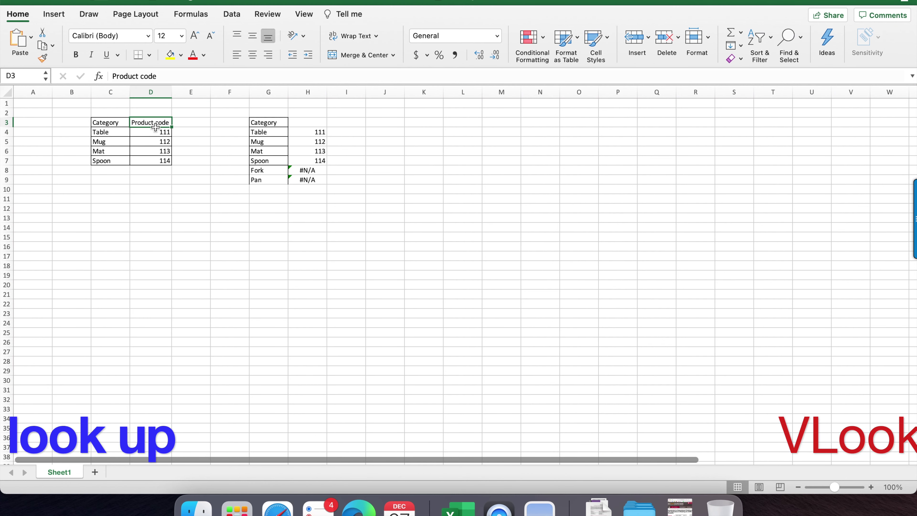
left_click(104, 125)
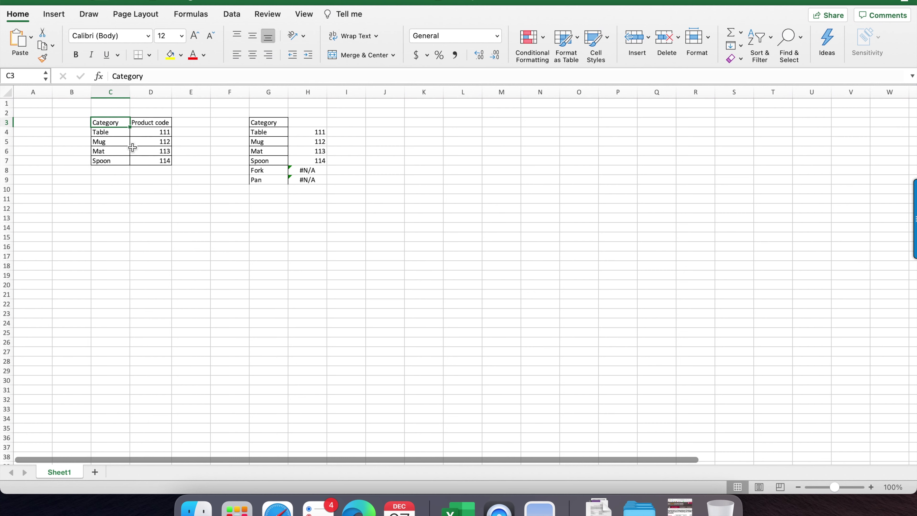
left_click(112, 132)
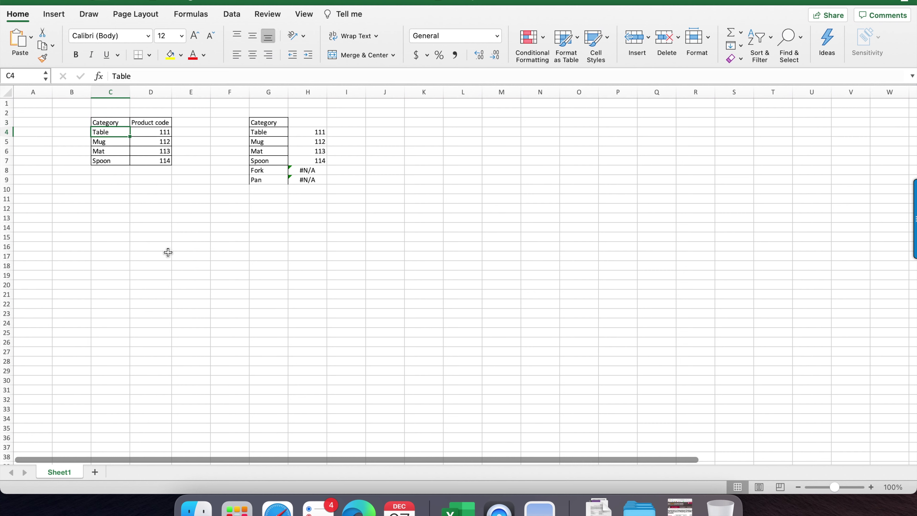
key("Down")
key("Down")
key("Down")
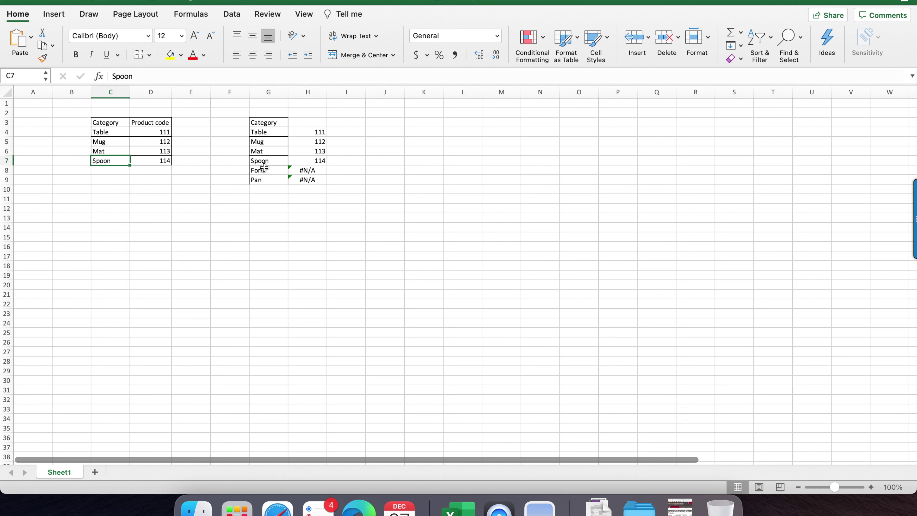
left_click(281, 133)
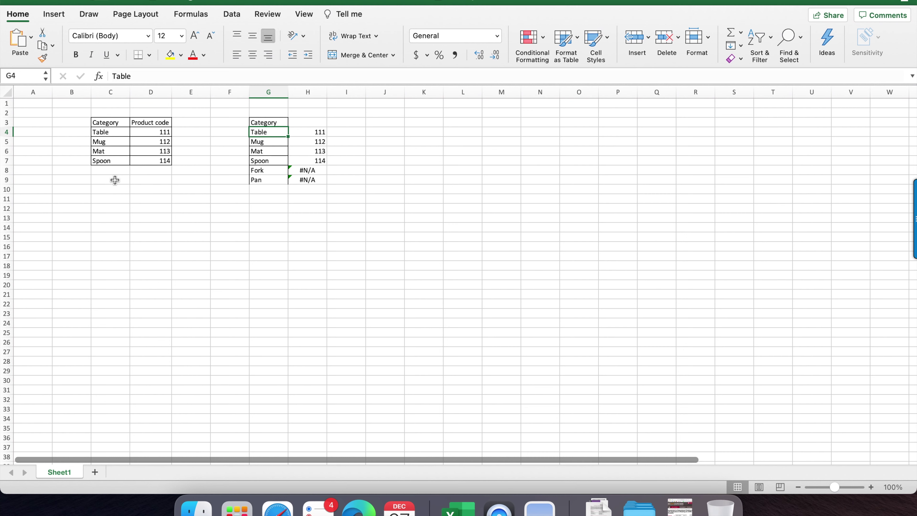
left_click(307, 135)
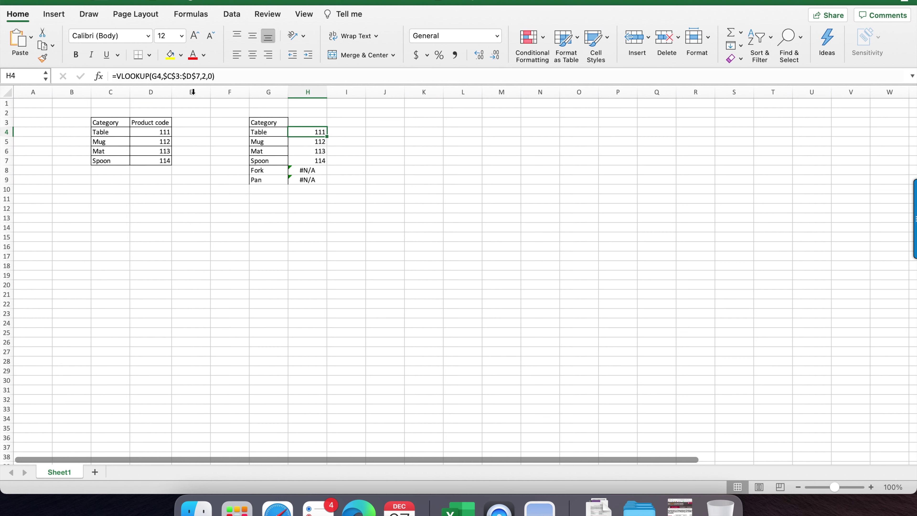
- Enter =VLOOKUP(G4,C3:D7,2,0) in I4 to look up the product code for Table with an exact match
left_click(343, 132)
type("=vl")
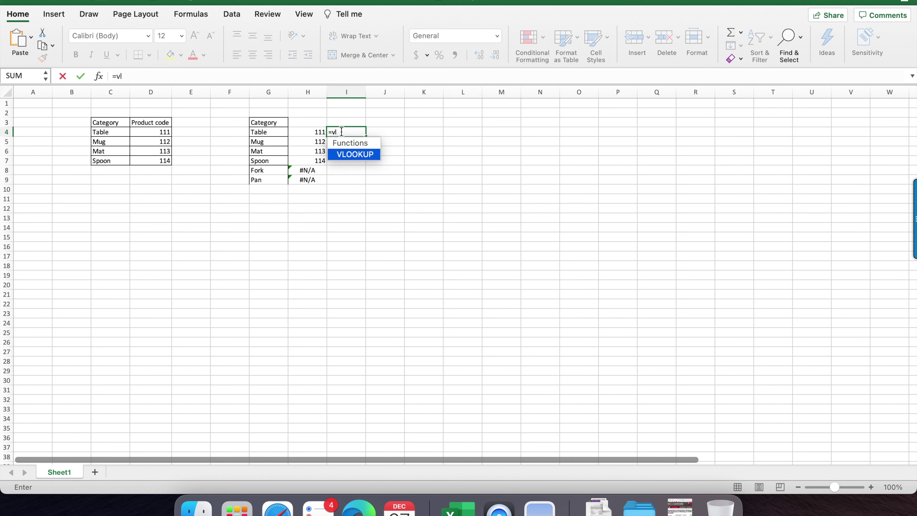
key("Tab")
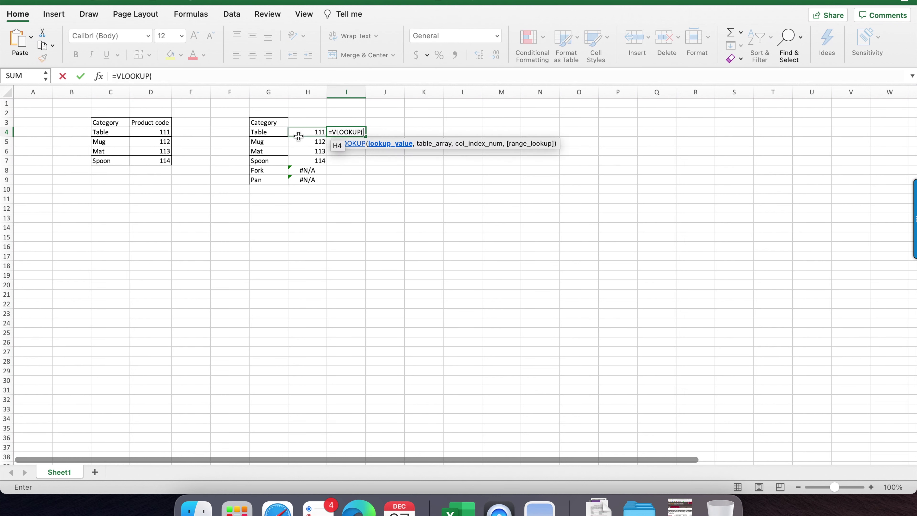
left_click(271, 134)
type(",")
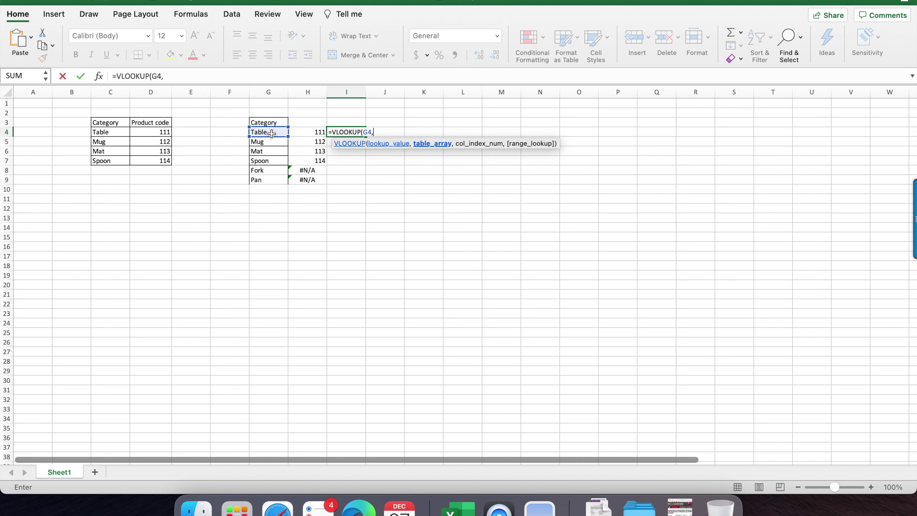
left_click(105, 123)
left_click_drag(105, 123, 150, 157)
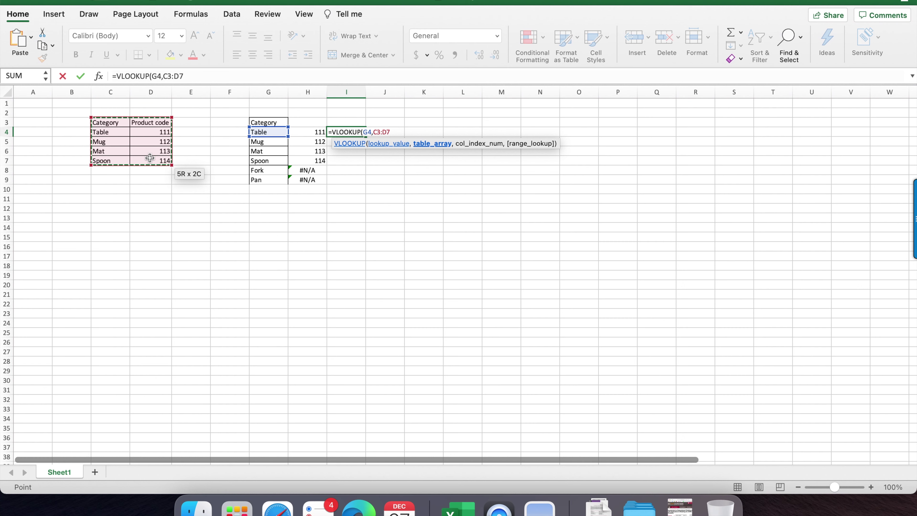
type(",2")
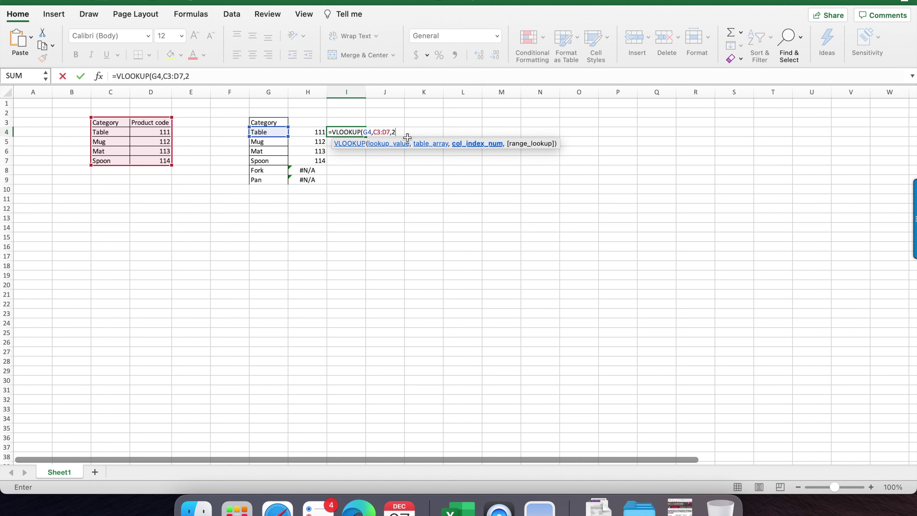
type(",")
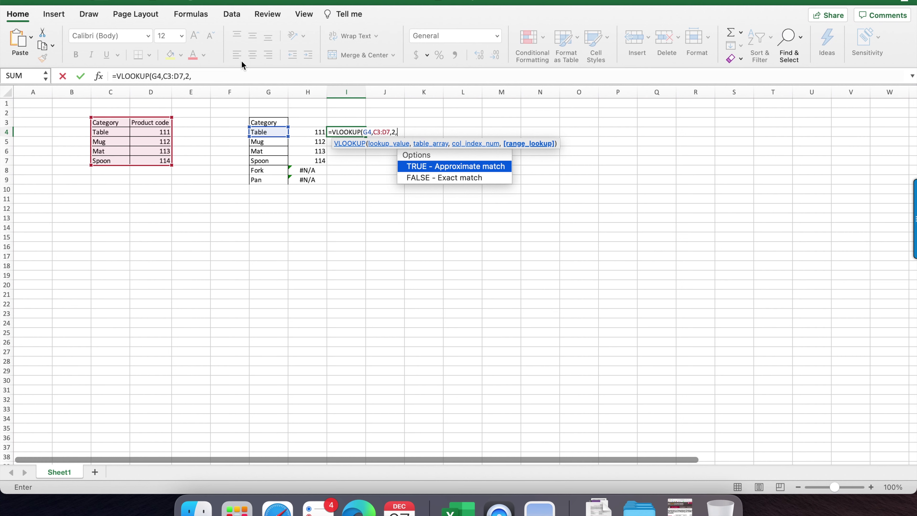
left_click(200, 77)
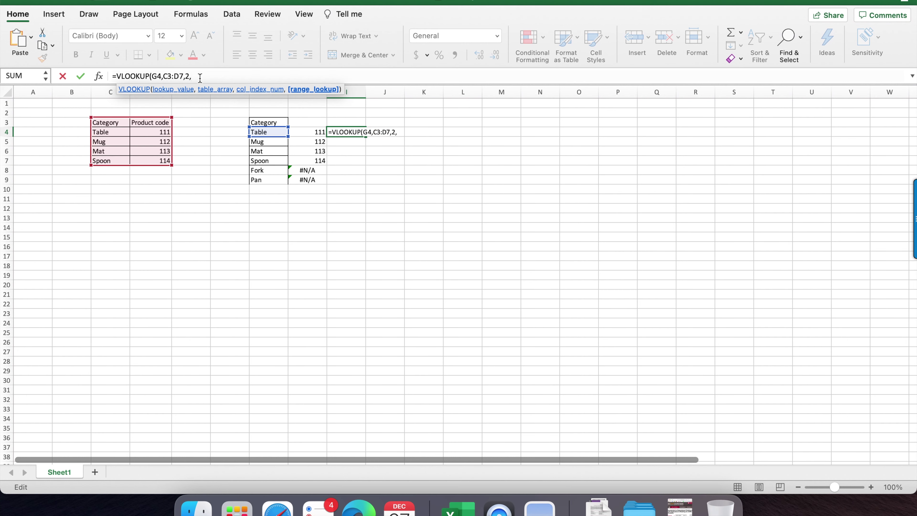
type("0)")
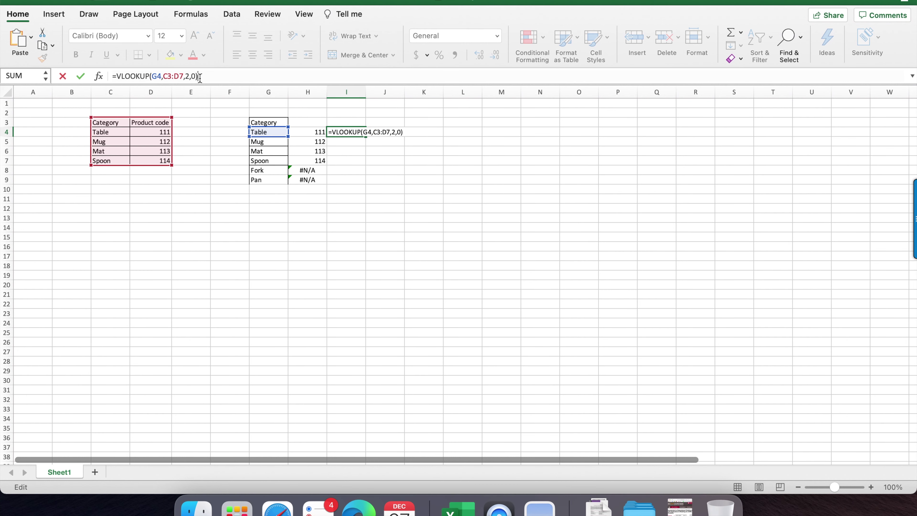
key("Return")
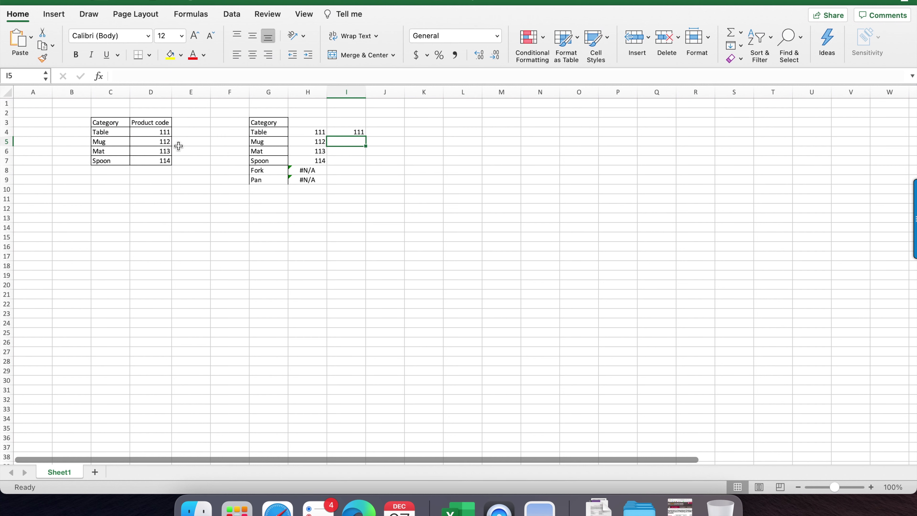
- Make the table range in I4's formula absolute as $C$3:$D$7 and fill the formula down to I9
left_click(350, 132)
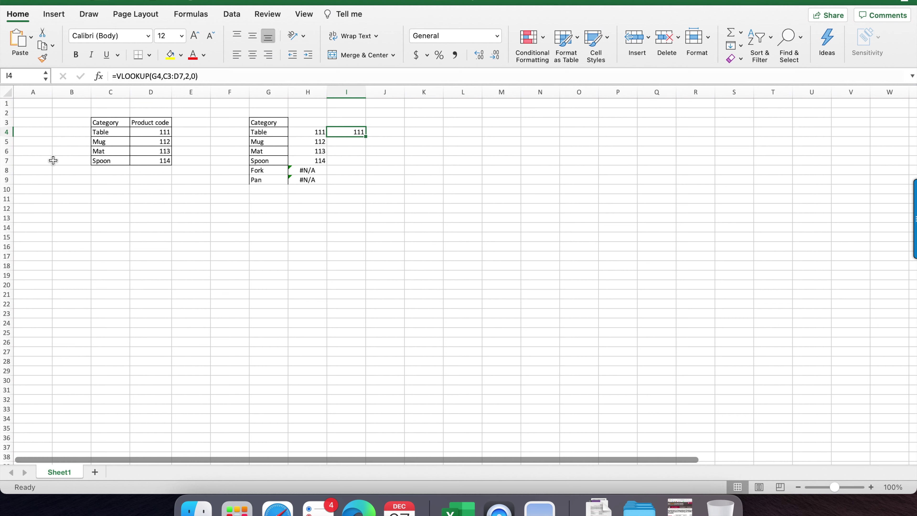
left_click(108, 136)
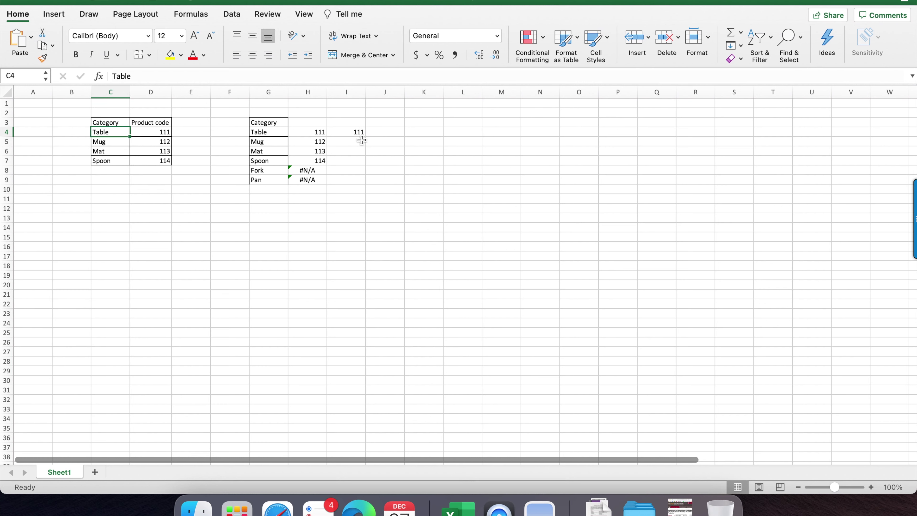
left_click(358, 132)
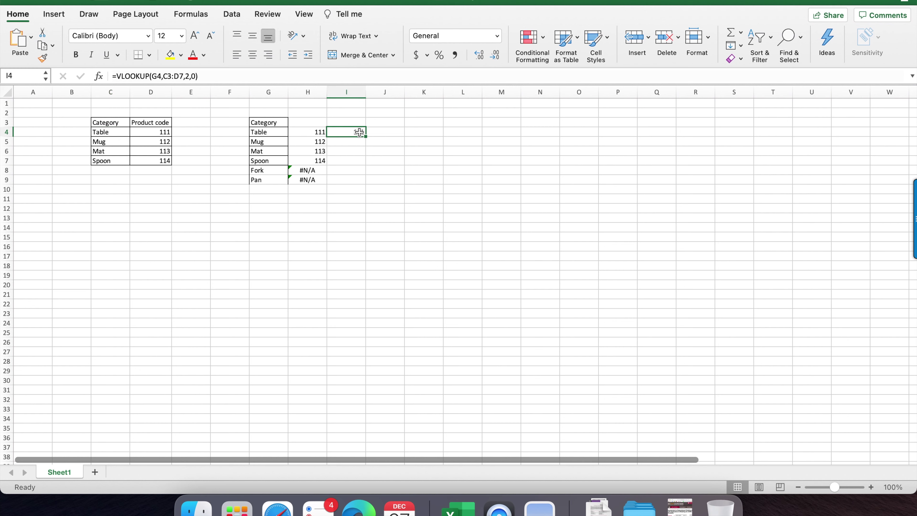
left_click(186, 76)
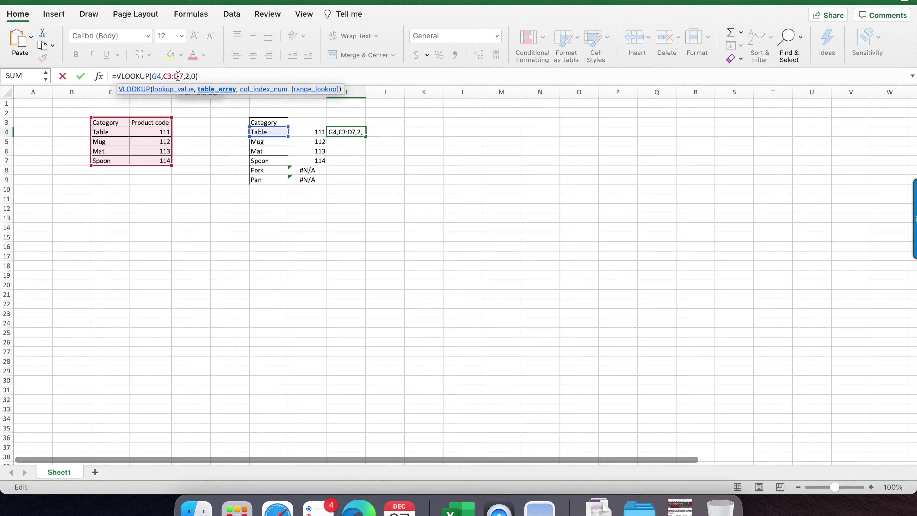
key("F4")
left_click(191, 77)
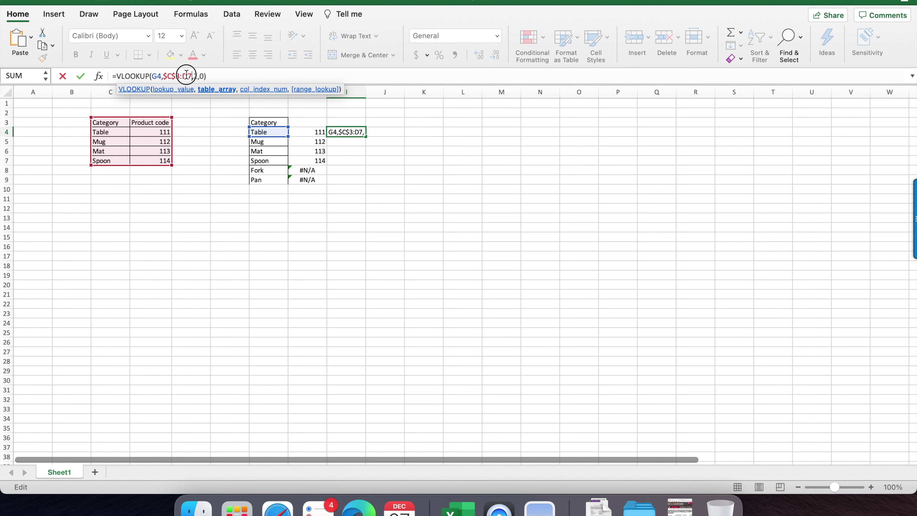
key("F4")
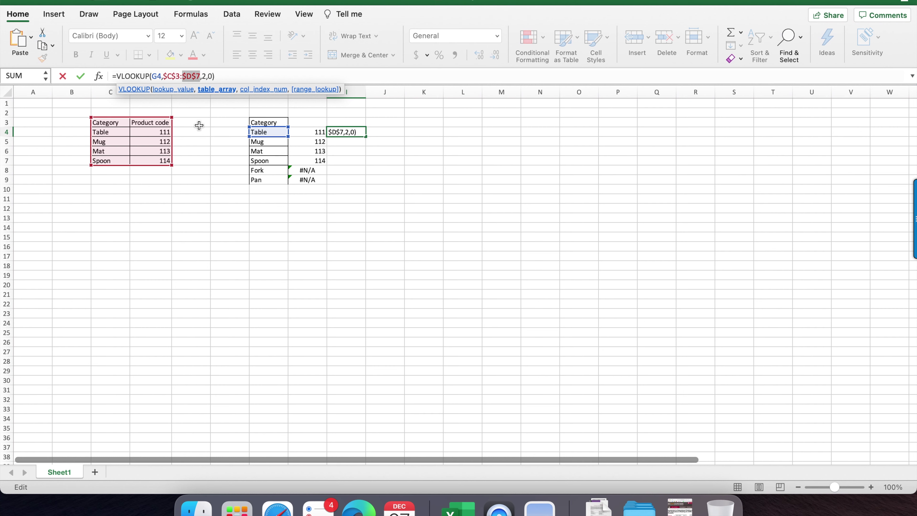
left_click(80, 77)
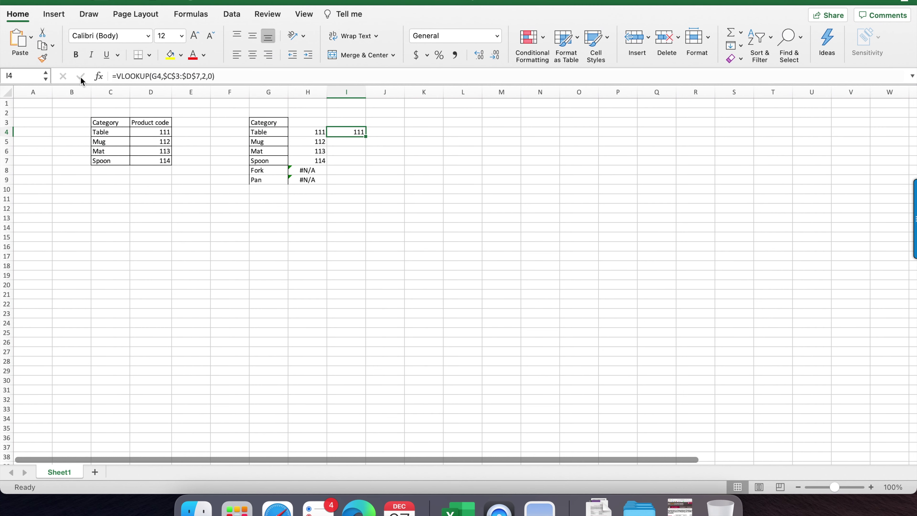
double_click(367, 134)
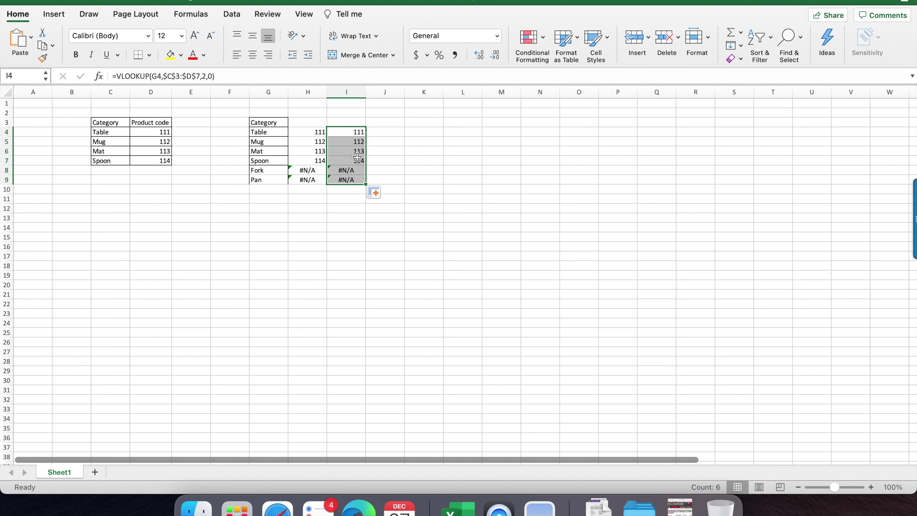
- Compare the categories in G5:G9 and their lookup results with the source product code table
left_click(274, 159)
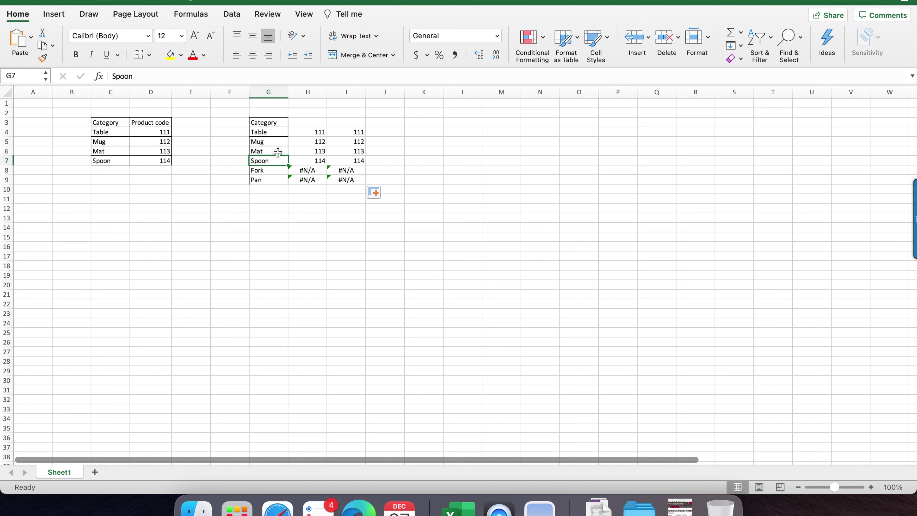
left_click(271, 142)
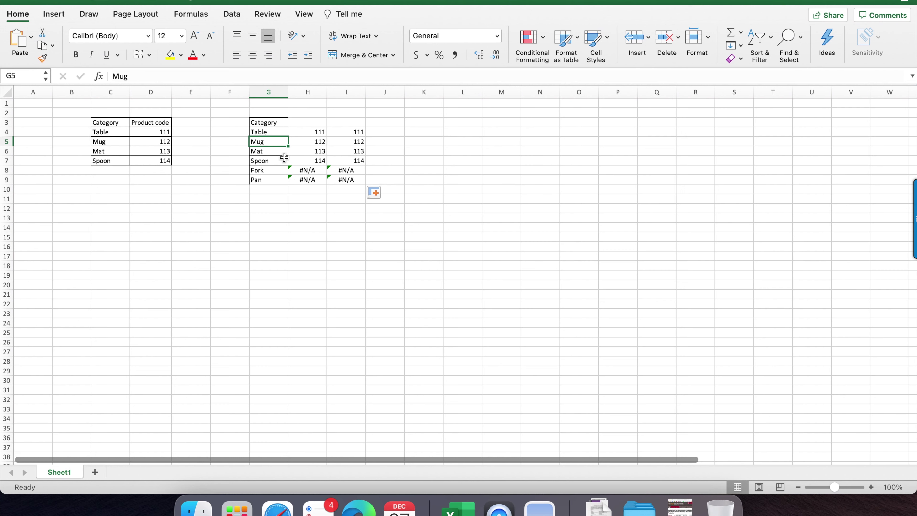
left_click(277, 152)
left_click(276, 163)
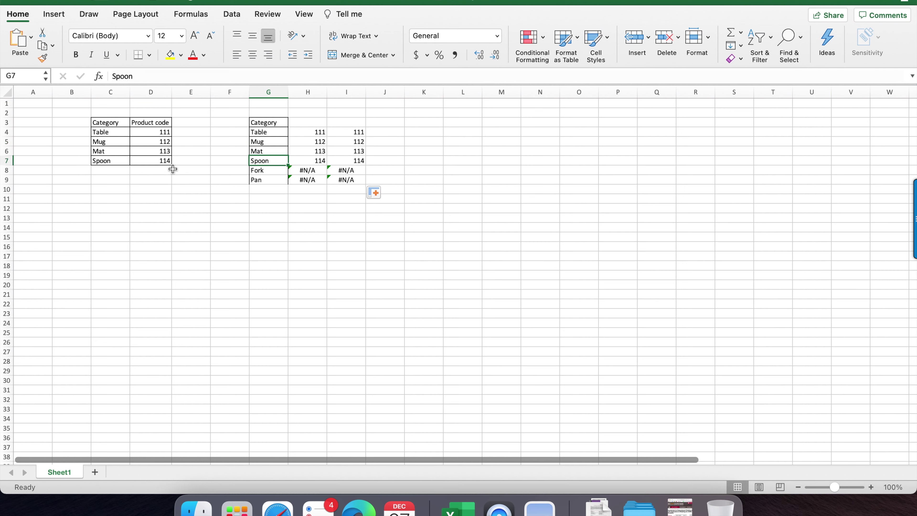
left_click(267, 172)
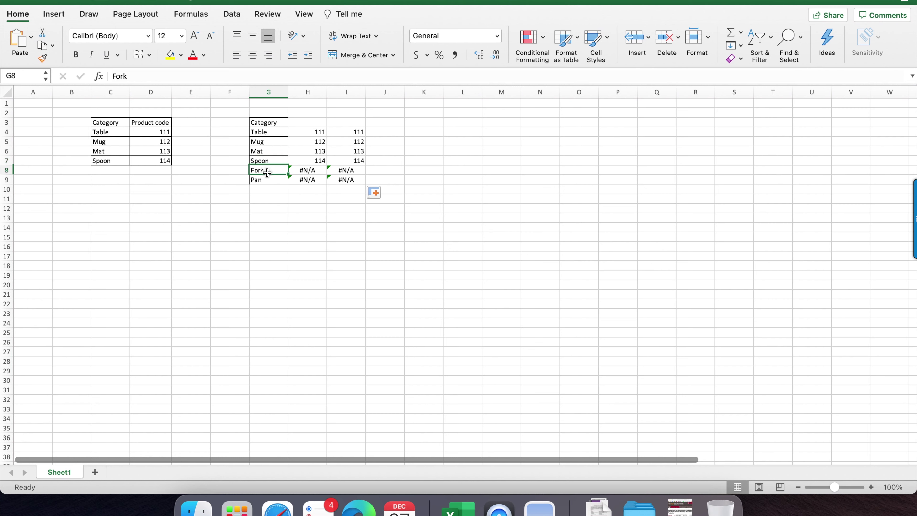
left_click(267, 179)
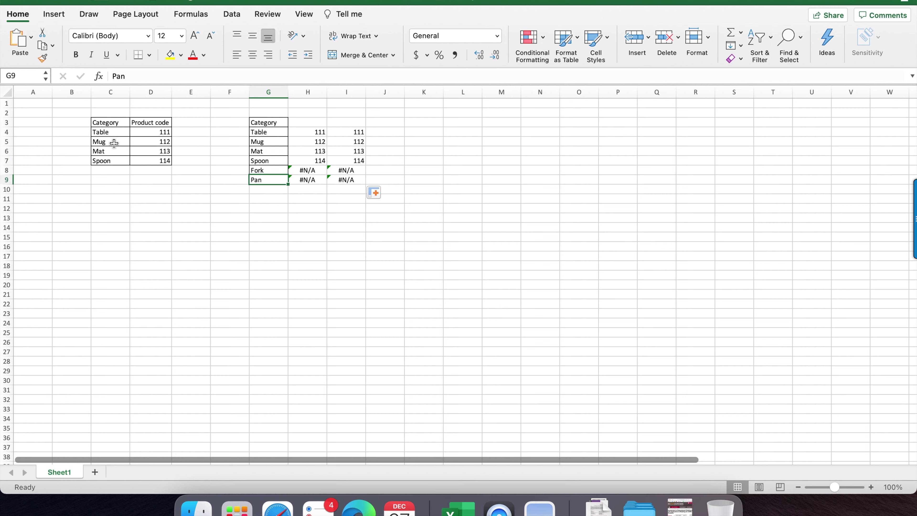